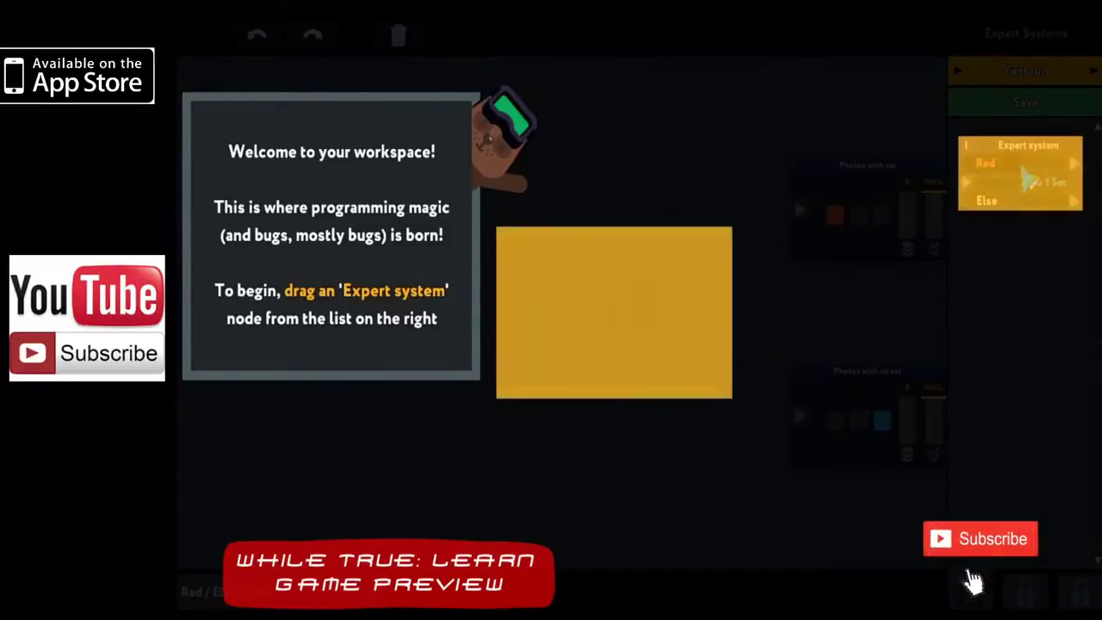
Place an Expert system node, wire the camera into it, and route Red and Else to the cat and no-cat photo outputs.
drag(1024, 172, 909, 226)
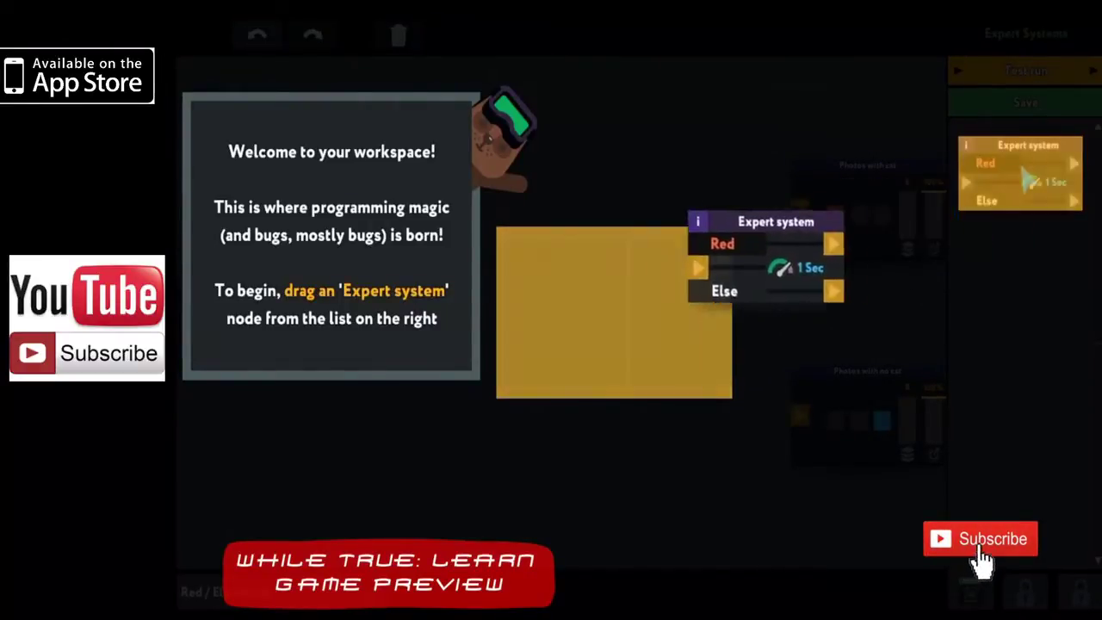
drag(977, 198, 620, 267)
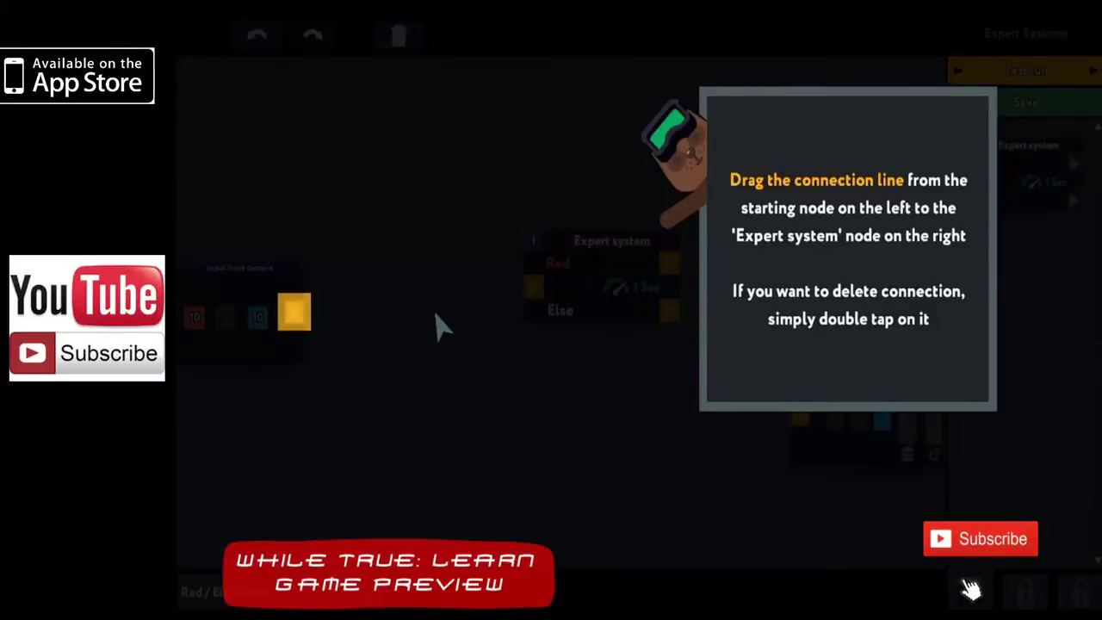
drag(295, 313, 534, 287)
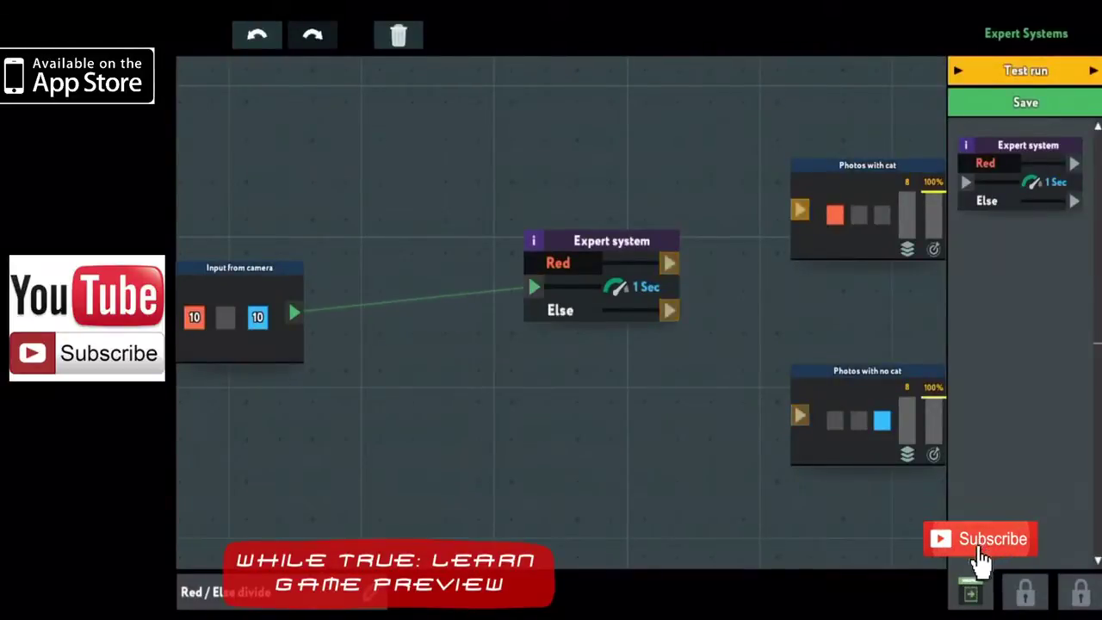
drag(669, 263, 800, 210)
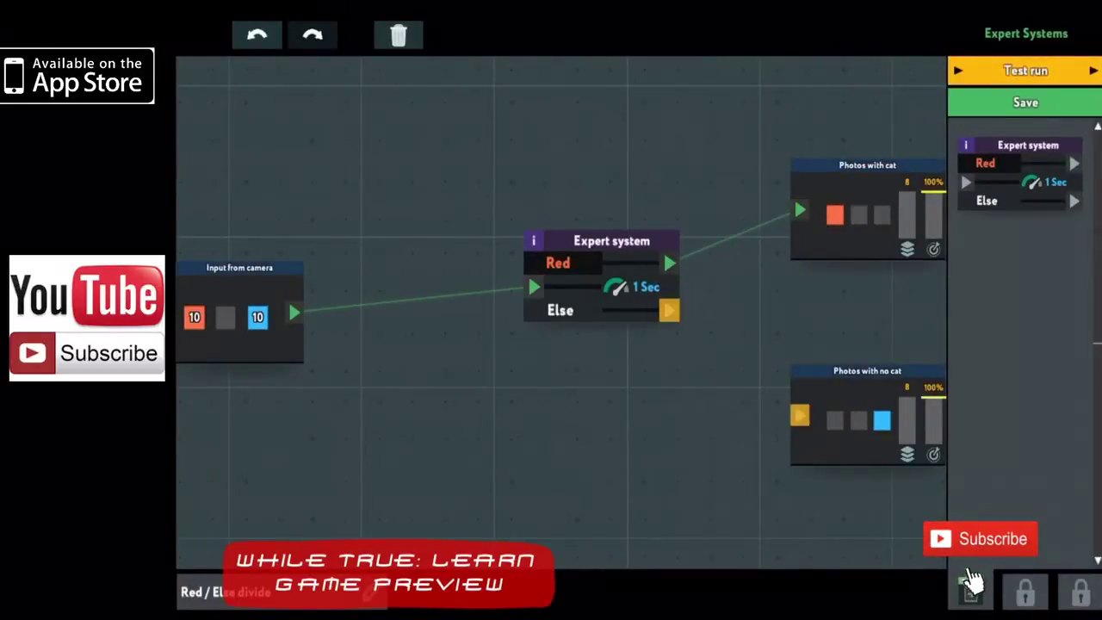
drag(670, 310, 799, 416)
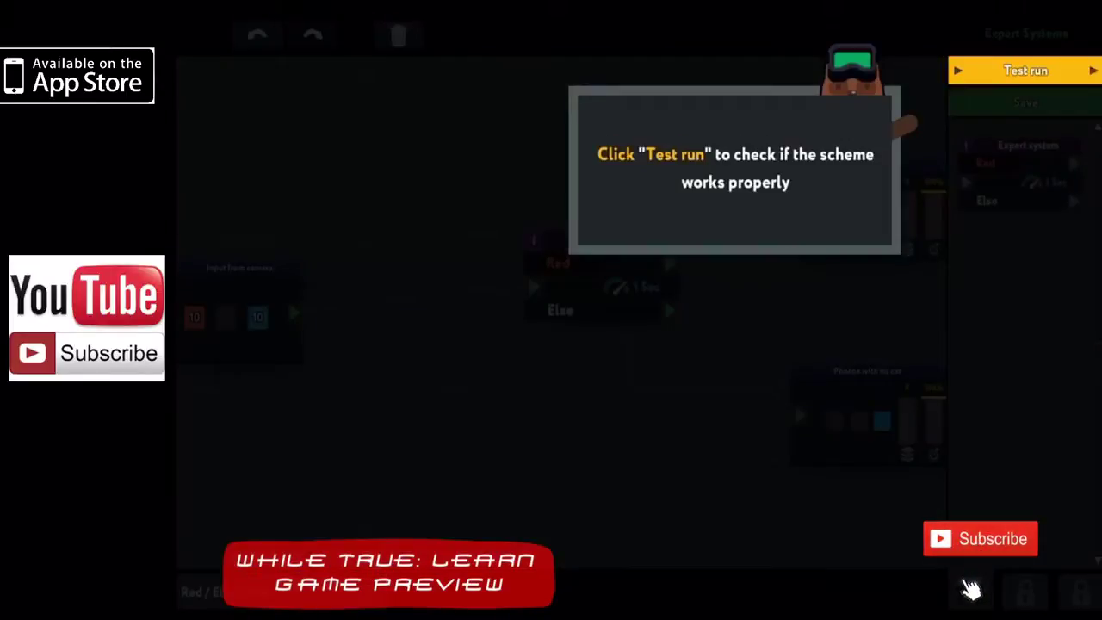
Start a test run of the cat-sorting scheme.
click(1026, 71)
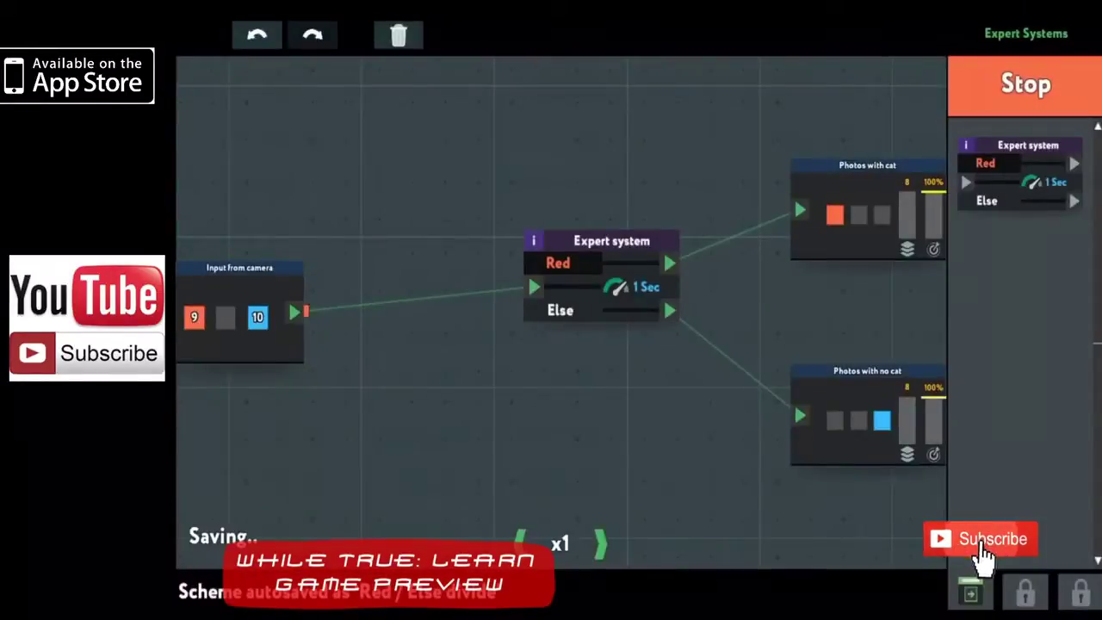